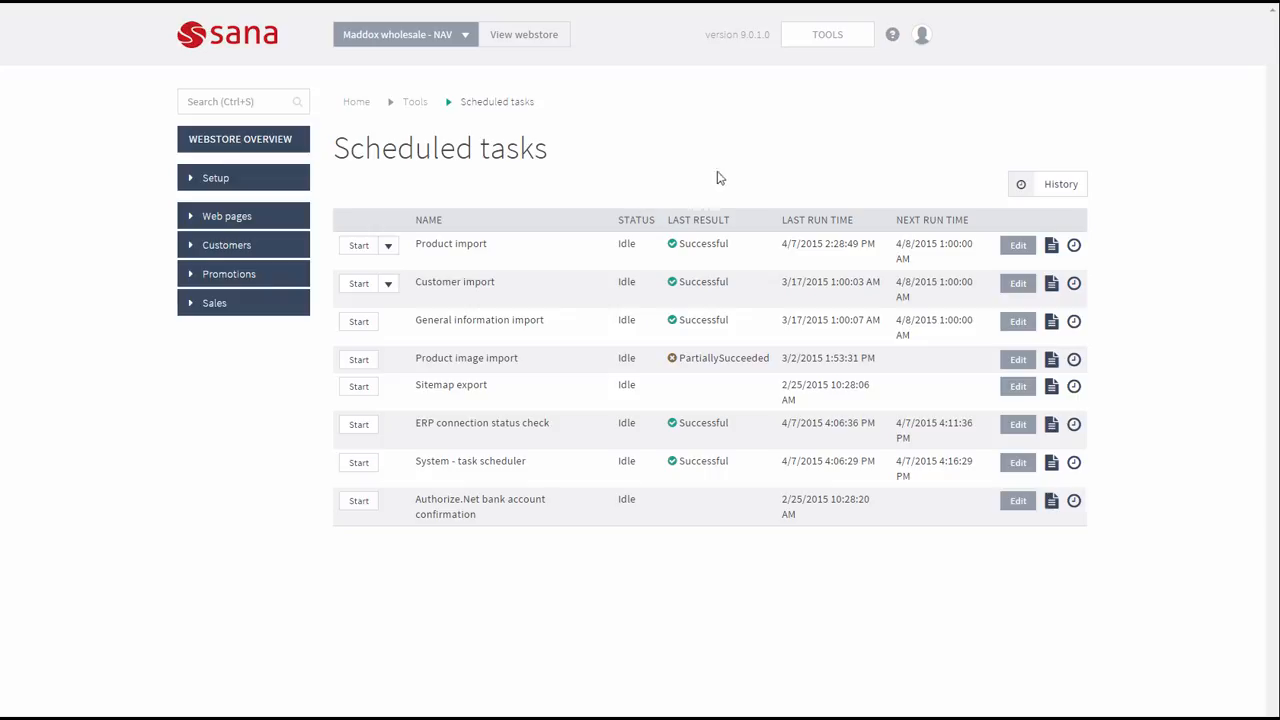
# Step: View the log of the Product import scheduled task and read down through its entries
pyautogui.click(828, 46)
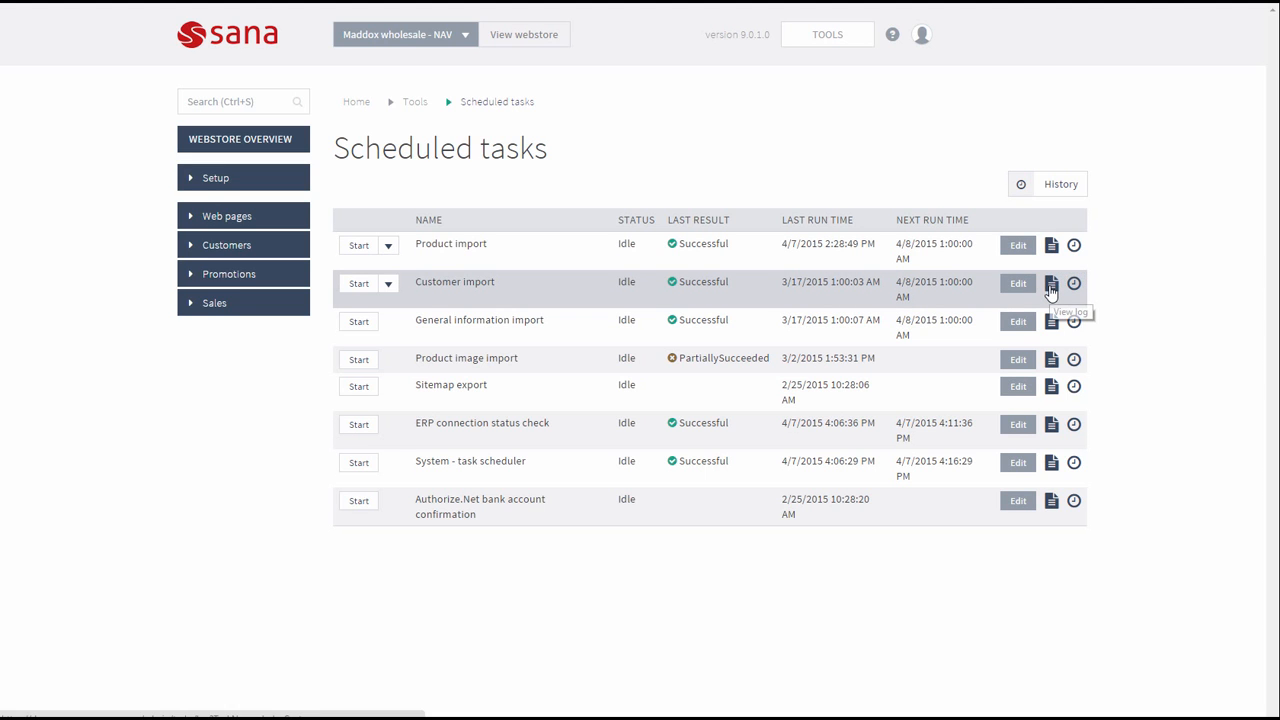
pyautogui.click(1051, 246)
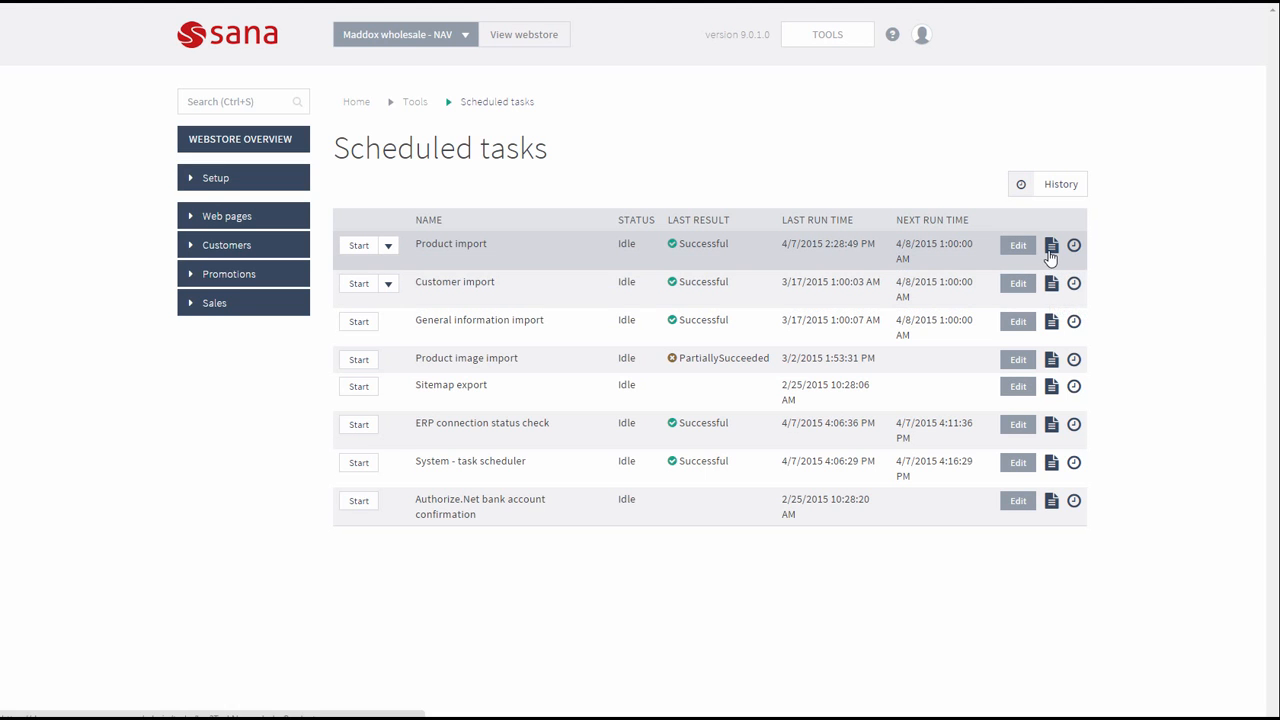
pyautogui.scroll(-11, 226, 365)
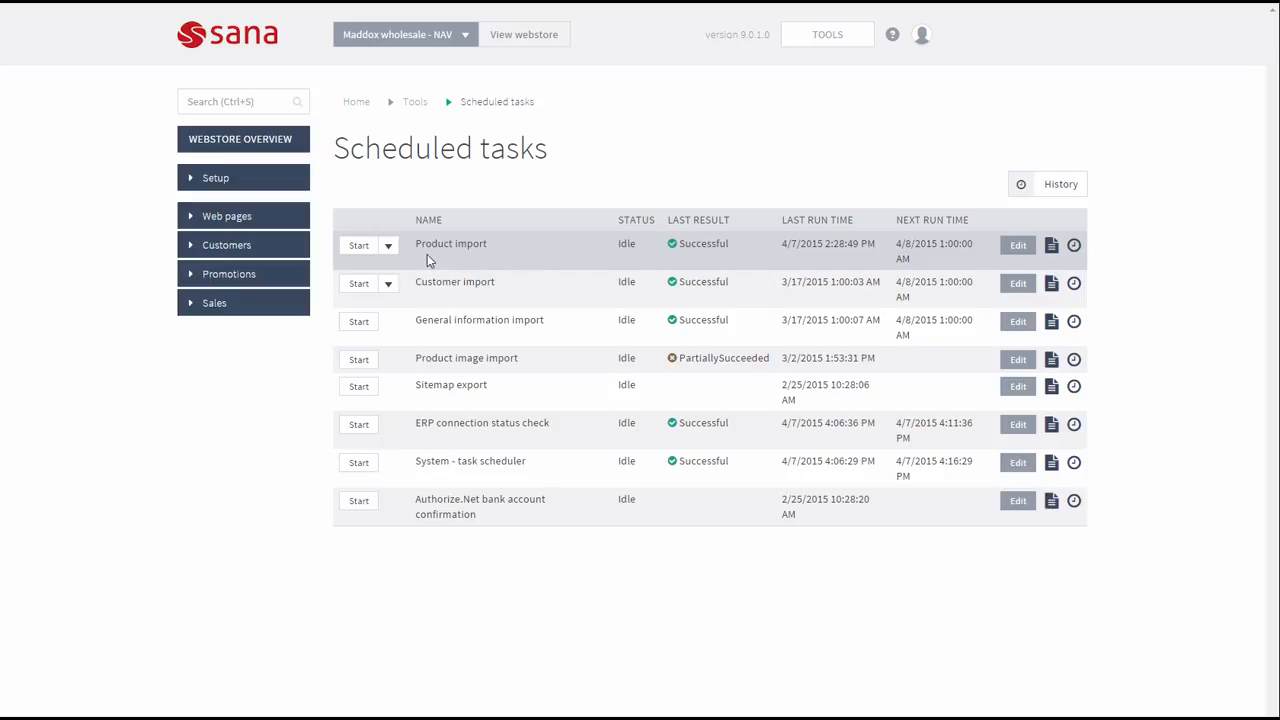
# Step: Look at the index fields in the ERP integration setup and return to the scheduled tasks list
pyautogui.click(268, 182)
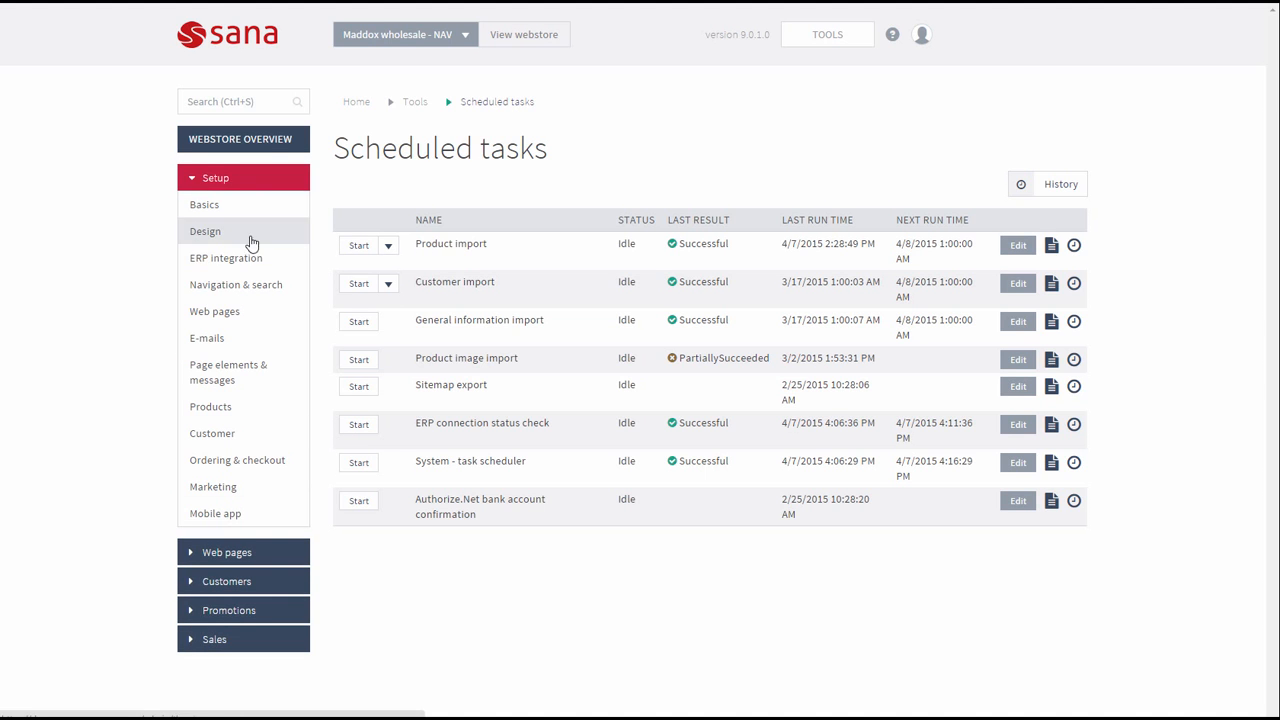
pyautogui.click(226, 258)
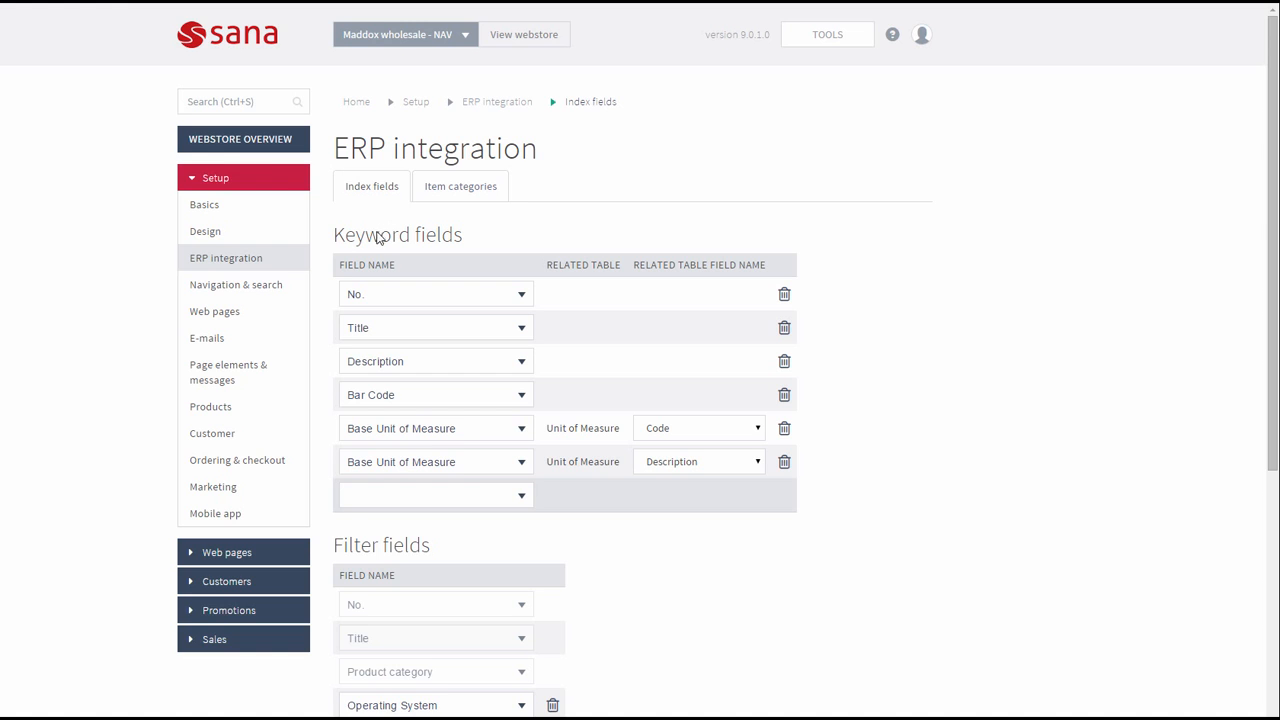
pyautogui.click(55, 2)
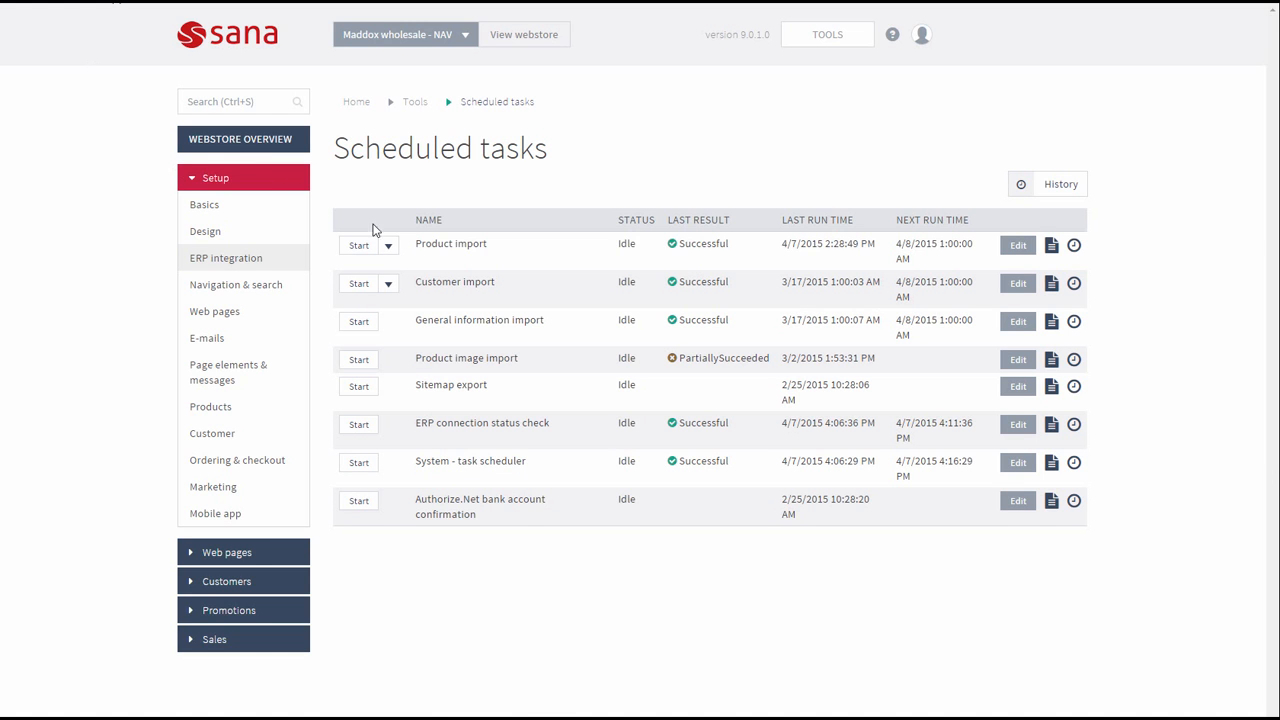
# Step: Review the Product import task's index run options and its schedule, batch size, retry and skip settings without saving
pyautogui.click(389, 250)
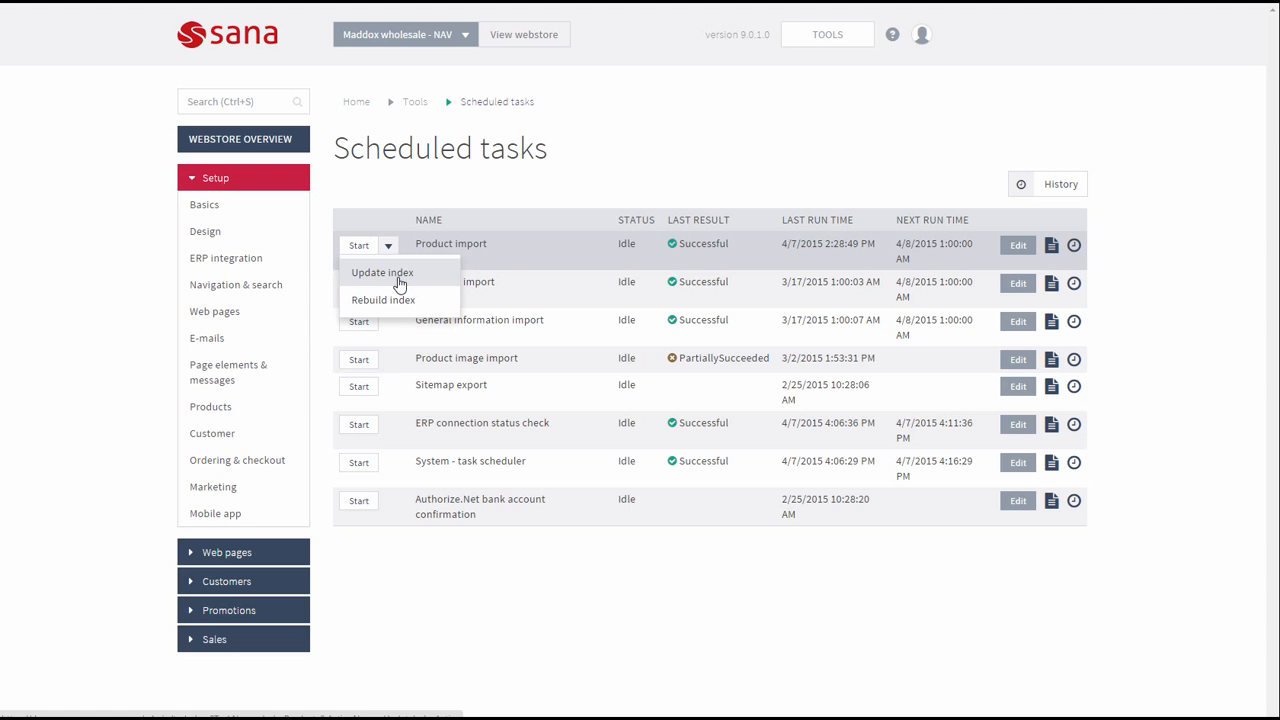
pyautogui.click(1017, 246)
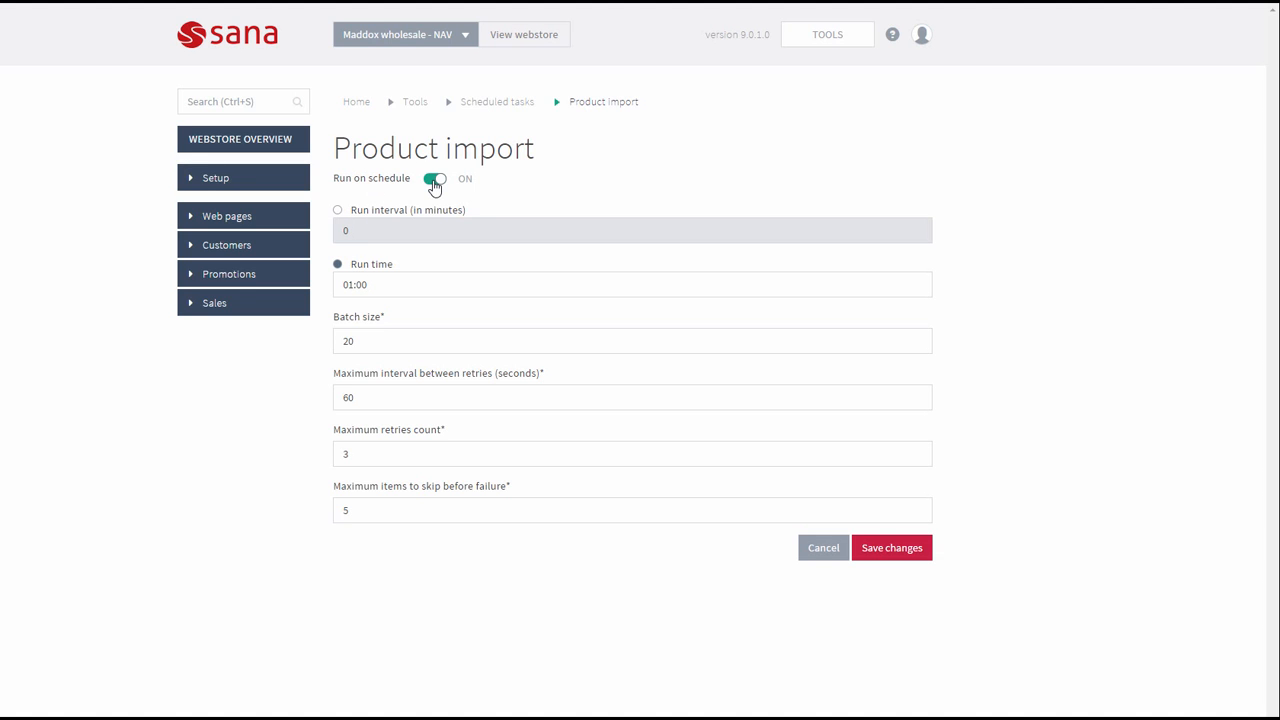
pyautogui.click(383, 342)
pyautogui.click(404, 402)
pyautogui.click(419, 454)
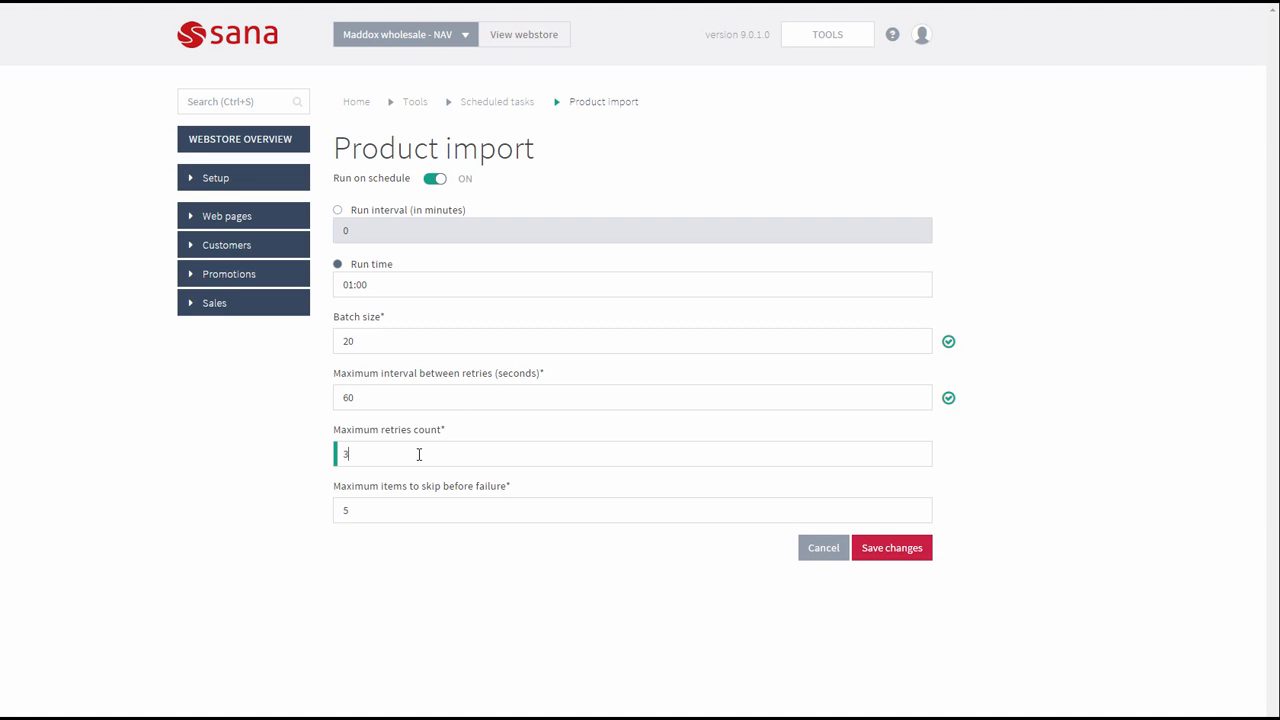
pyautogui.click(402, 503)
pyautogui.click(814, 554)
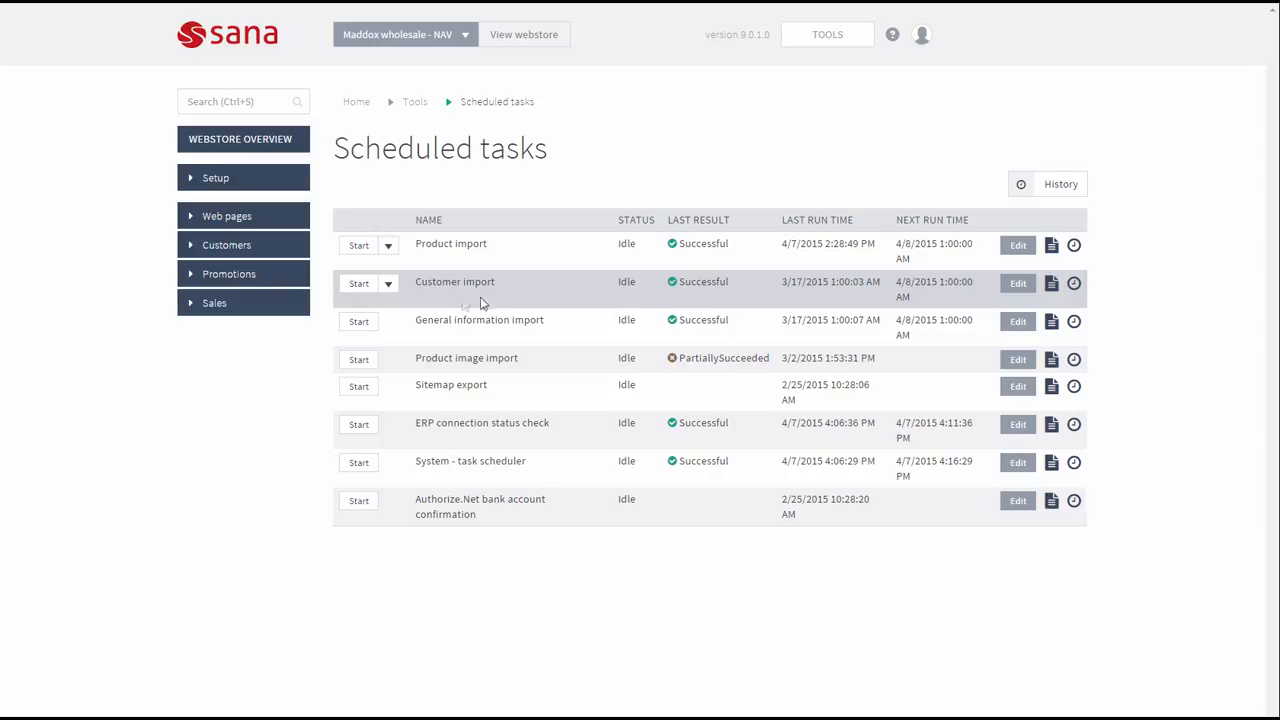
# Step: View the customers' shop accounts list and return to the scheduled tasks
pyautogui.click(248, 252)
pyautogui.click(239, 281)
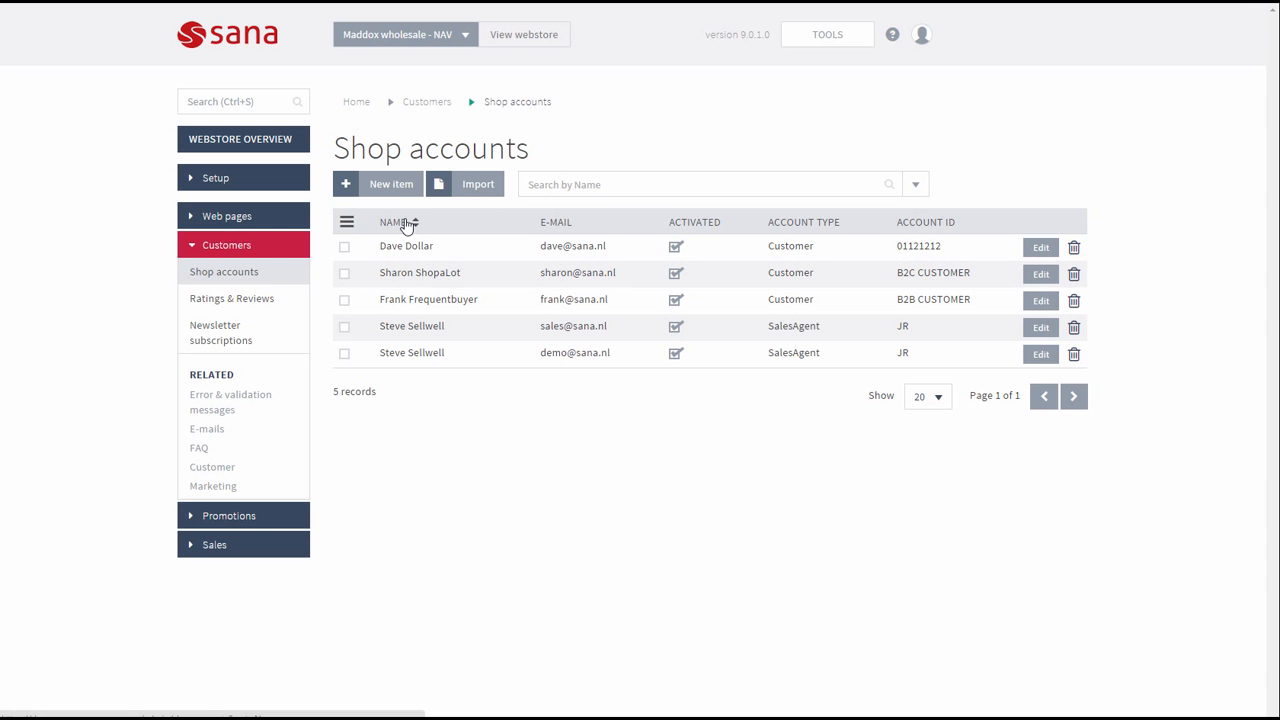
pyautogui.hotkey('alt', 'Left')
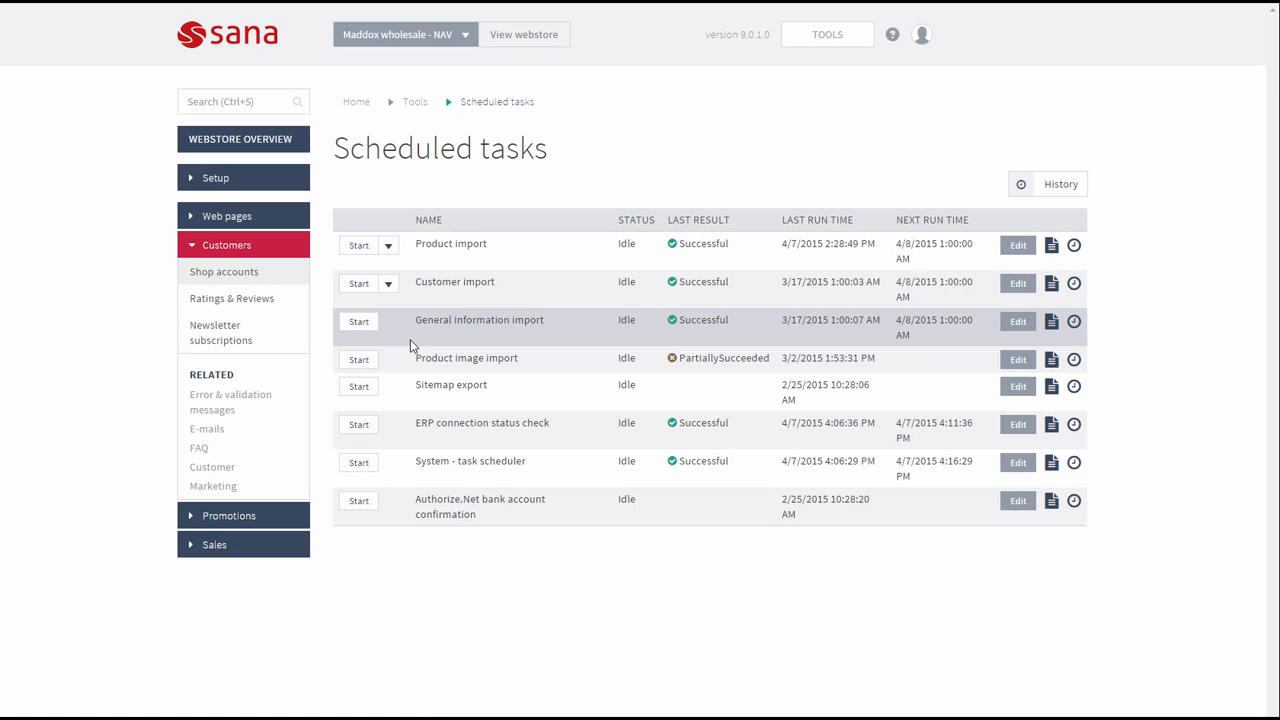
# Step: Review the Customer import task's index run options and its schedule, batch size, retry and skip settings without saving
pyautogui.click(388, 287)
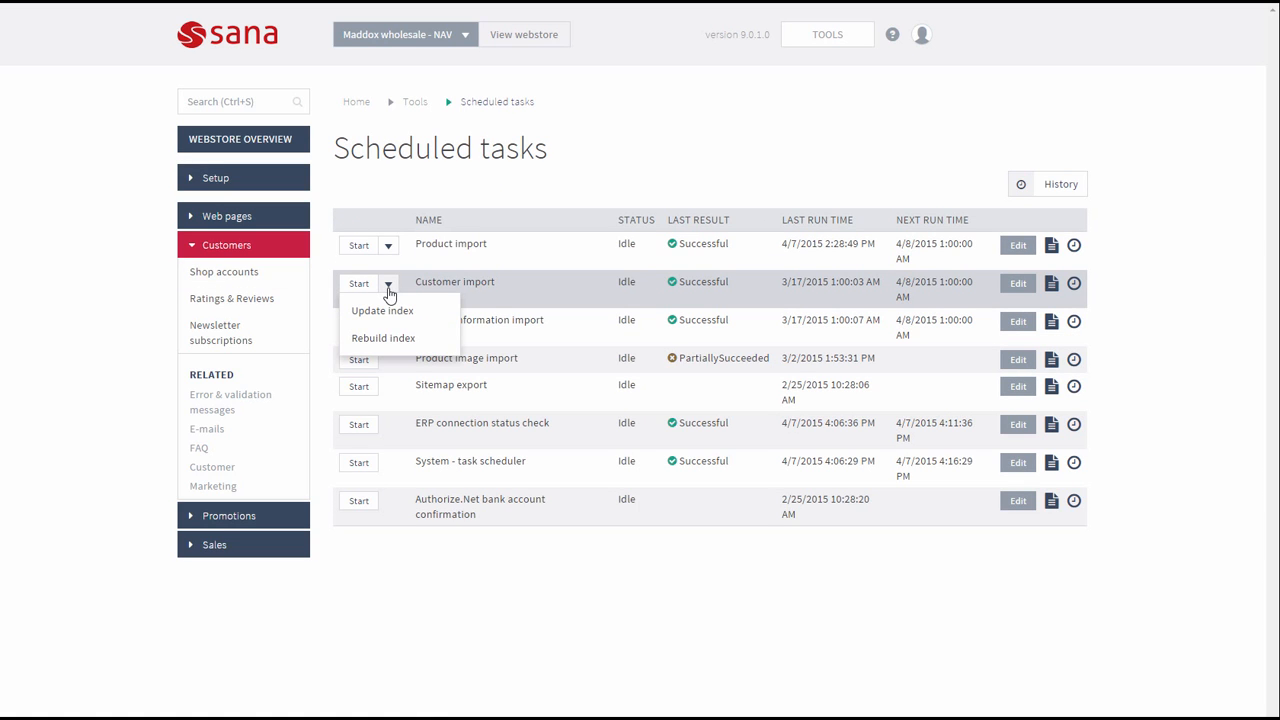
pyautogui.click(434, 345)
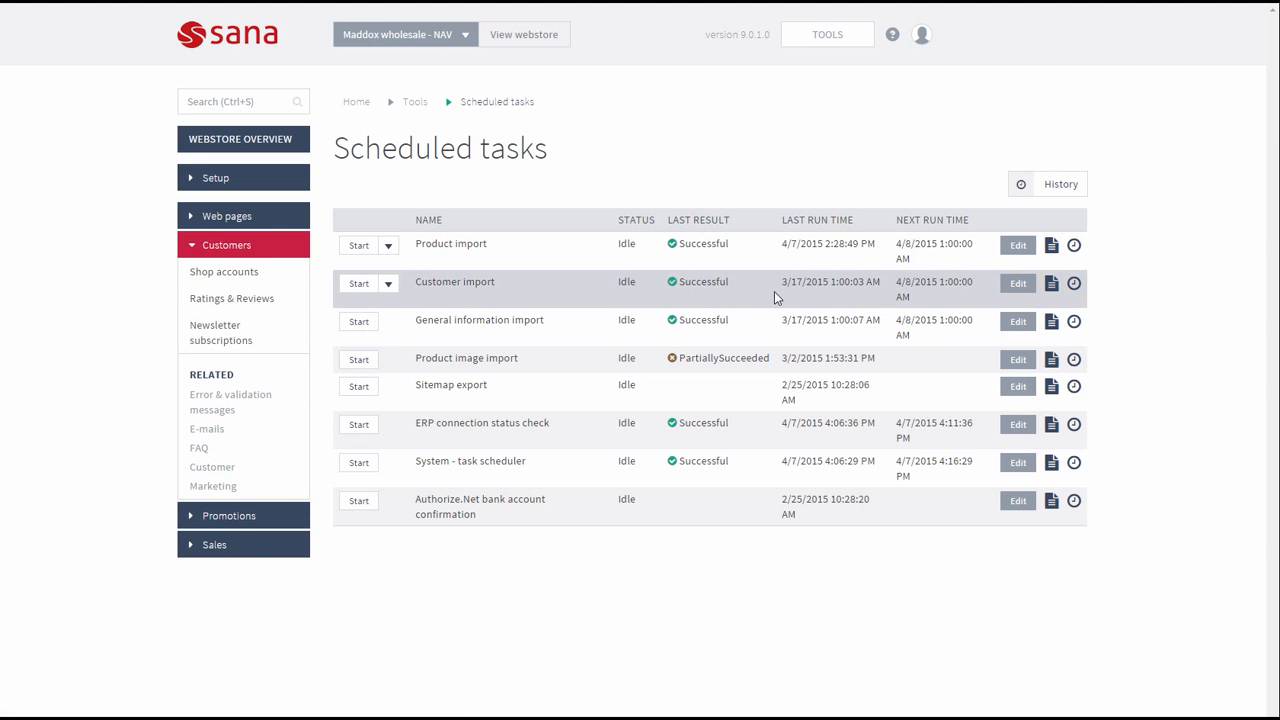
pyautogui.click(1015, 288)
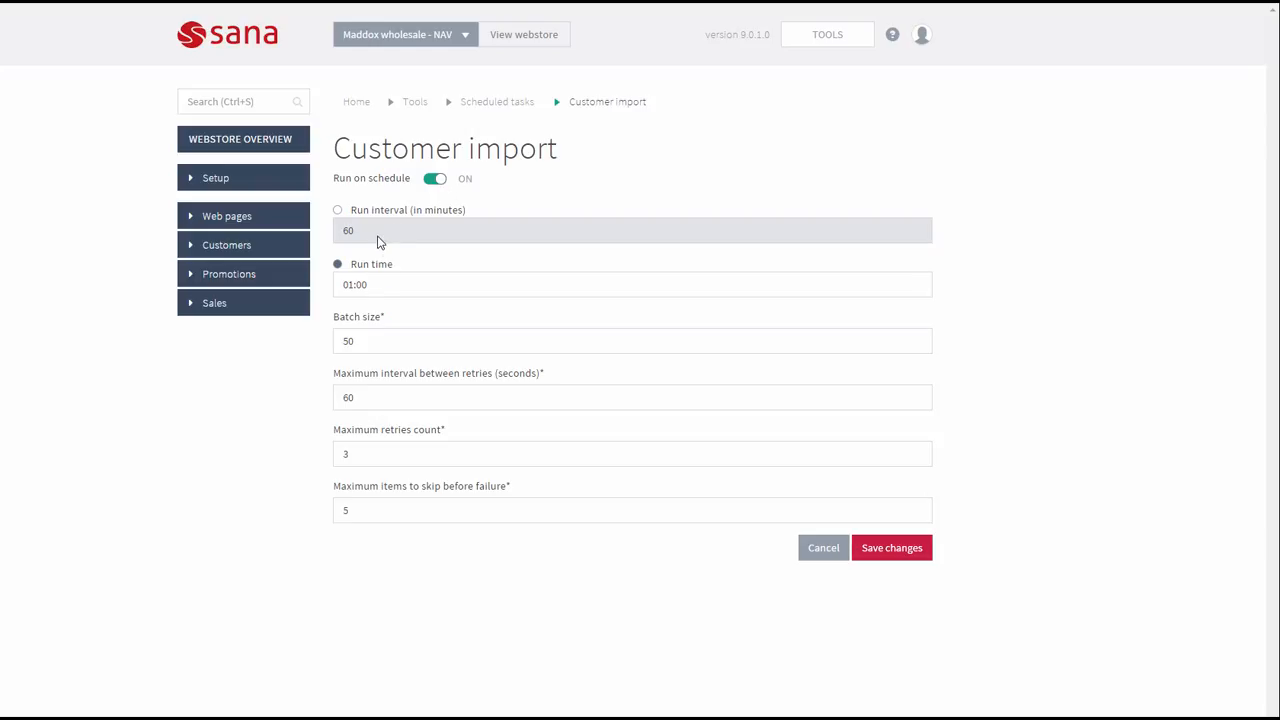
pyautogui.click(372, 341)
pyautogui.click(403, 400)
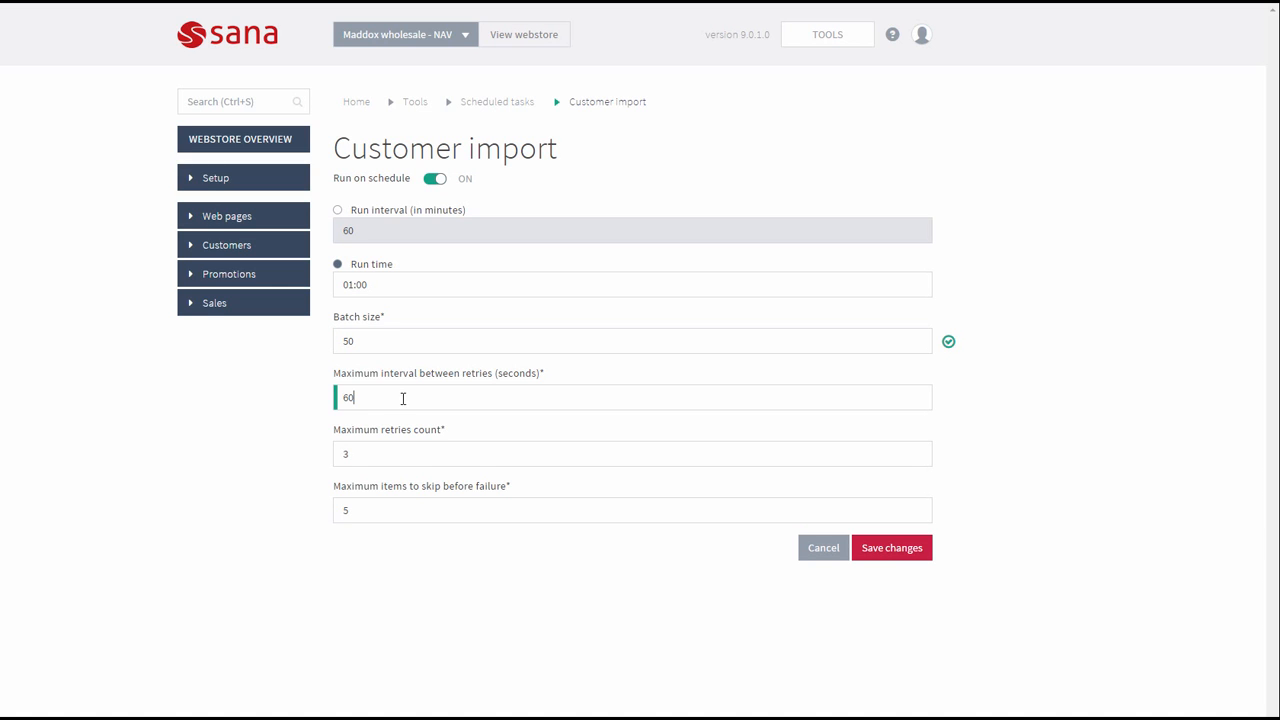
pyautogui.click(377, 453)
pyautogui.click(375, 506)
pyautogui.click(822, 550)
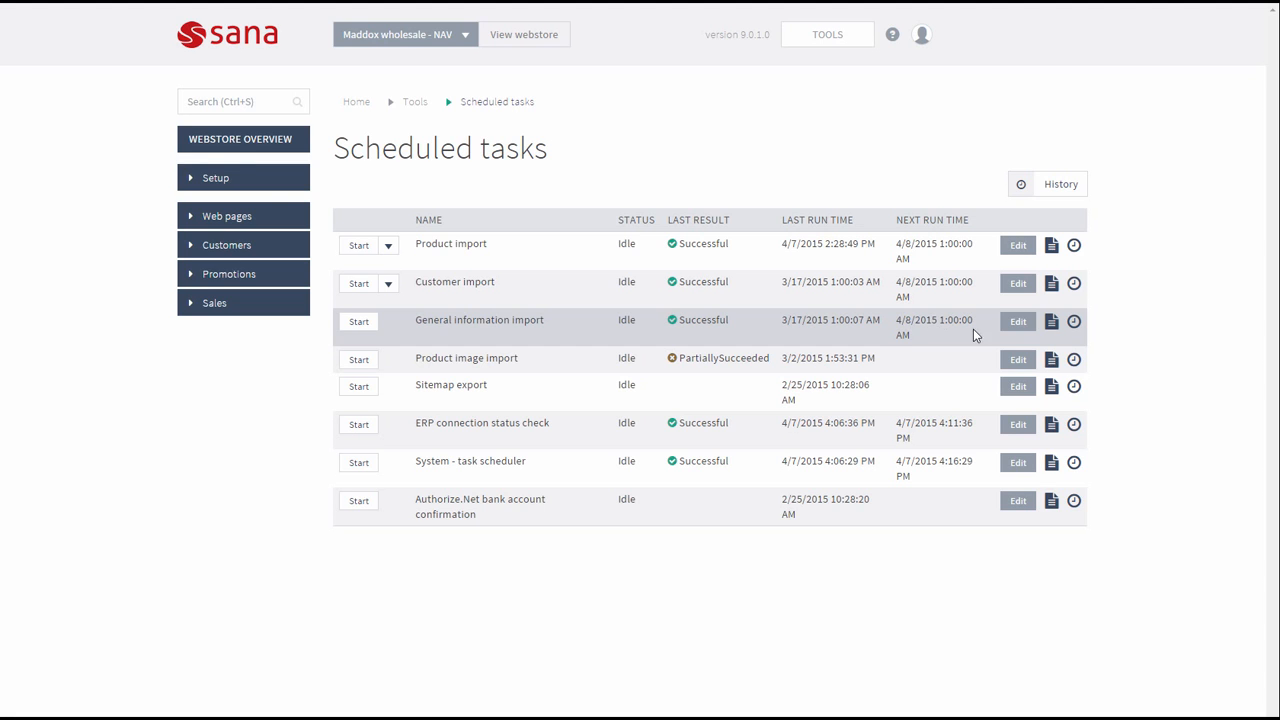
# Step: Review the General information import schedule and the Product image import's run interval, batch size and separator without saving
pyautogui.click(1017, 321)
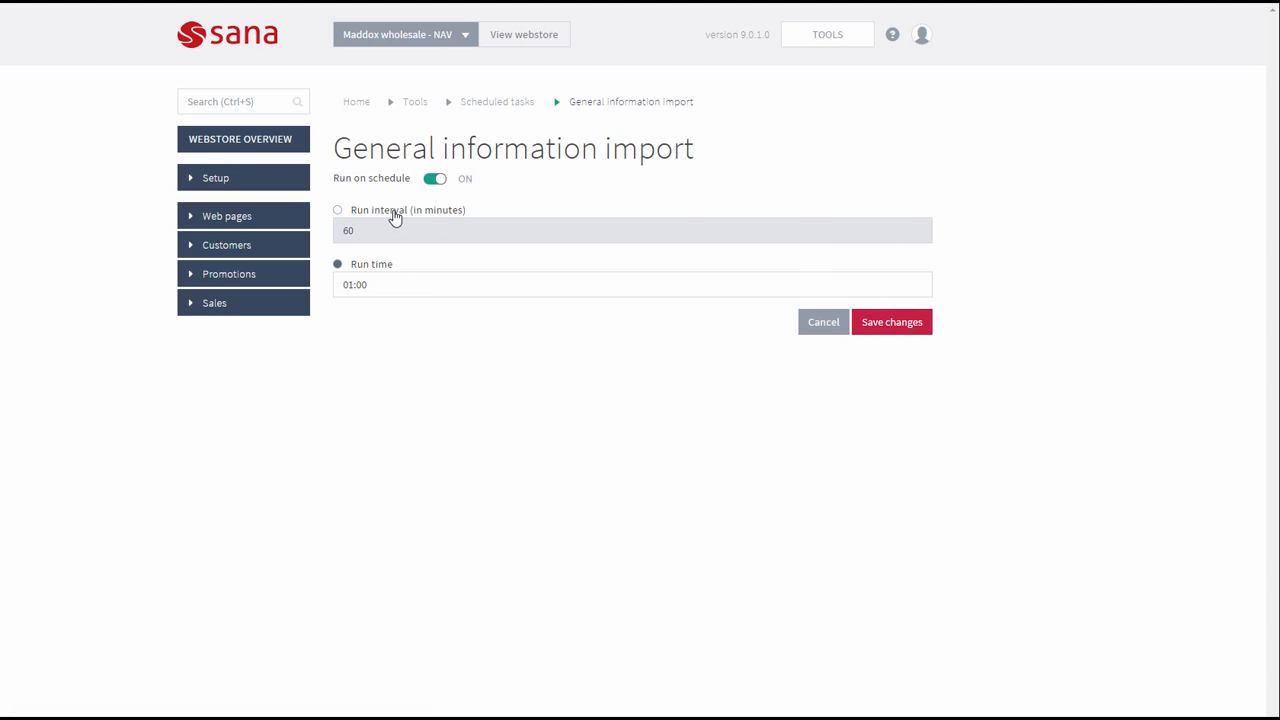
pyautogui.click(810, 330)
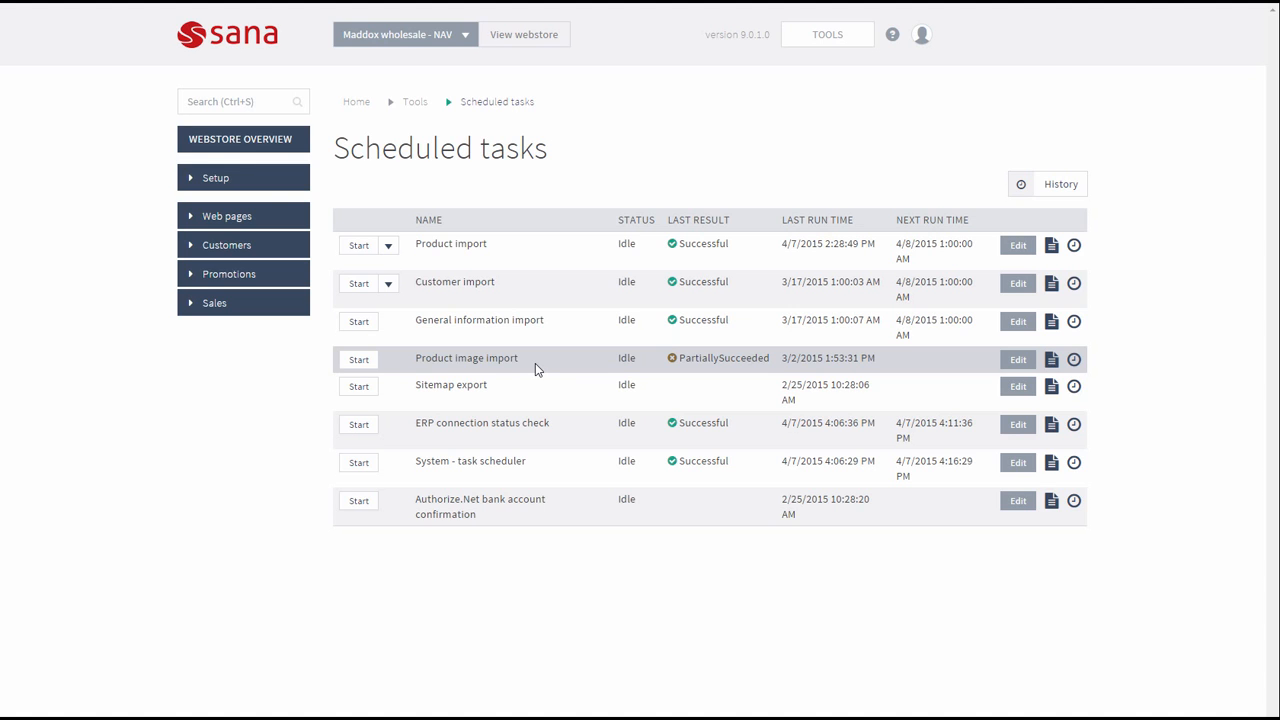
pyautogui.click(1008, 362)
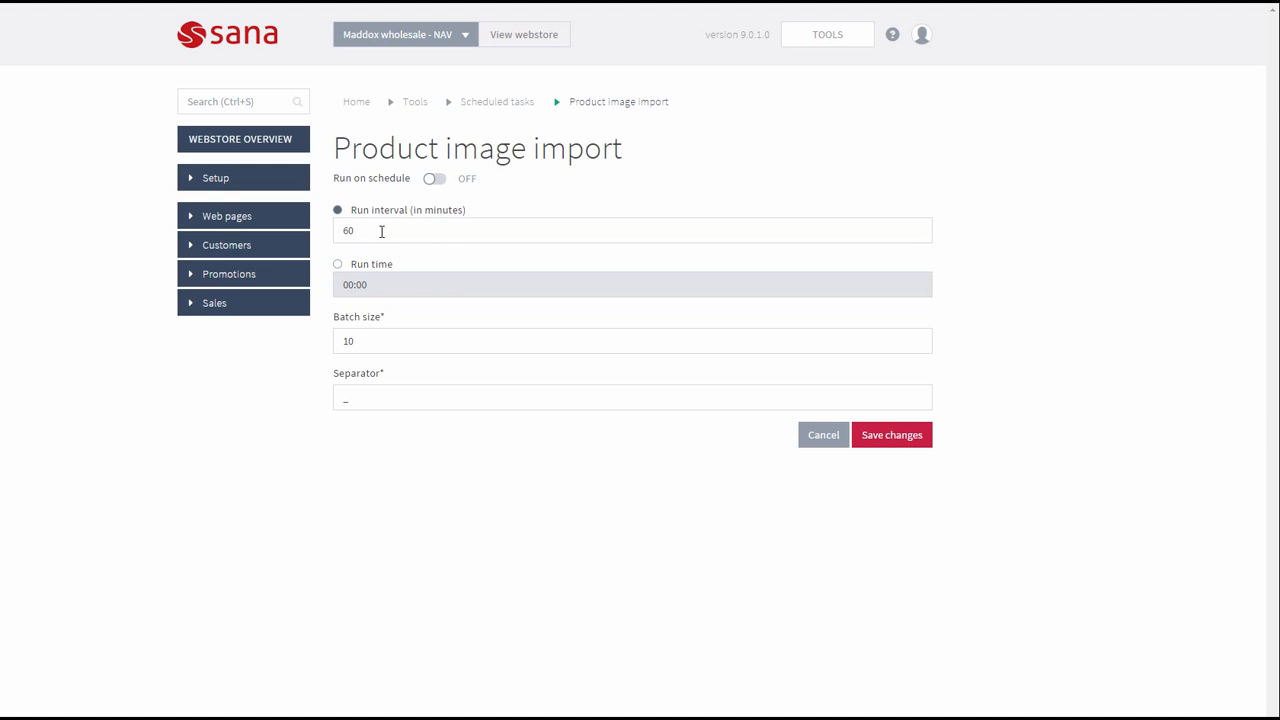
pyautogui.click(346, 230)
pyautogui.click(499, 200)
pyautogui.click(388, 341)
pyautogui.click(366, 404)
pyautogui.click(440, 432)
pyautogui.click(821, 436)
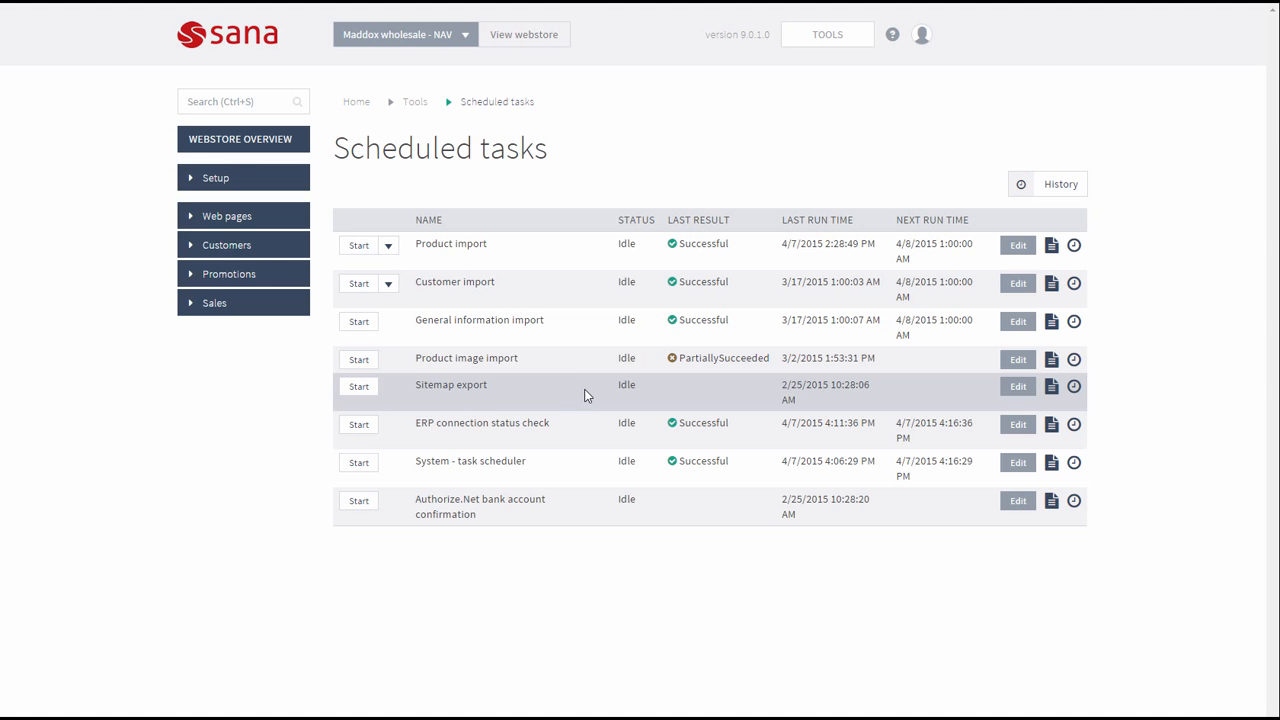
# Step: Open the Sitemap export task settings and examine its run interval, run time, items per file and compression options
pyautogui.click(1015, 390)
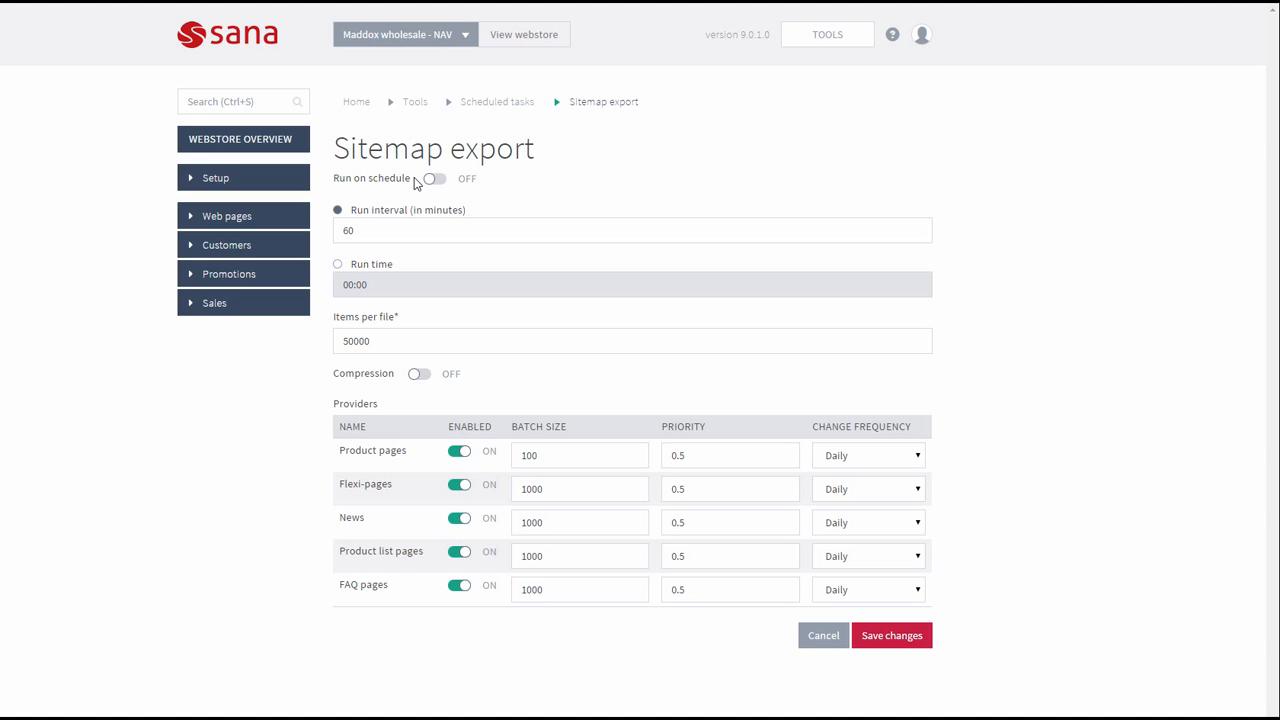
pyautogui.click(372, 225)
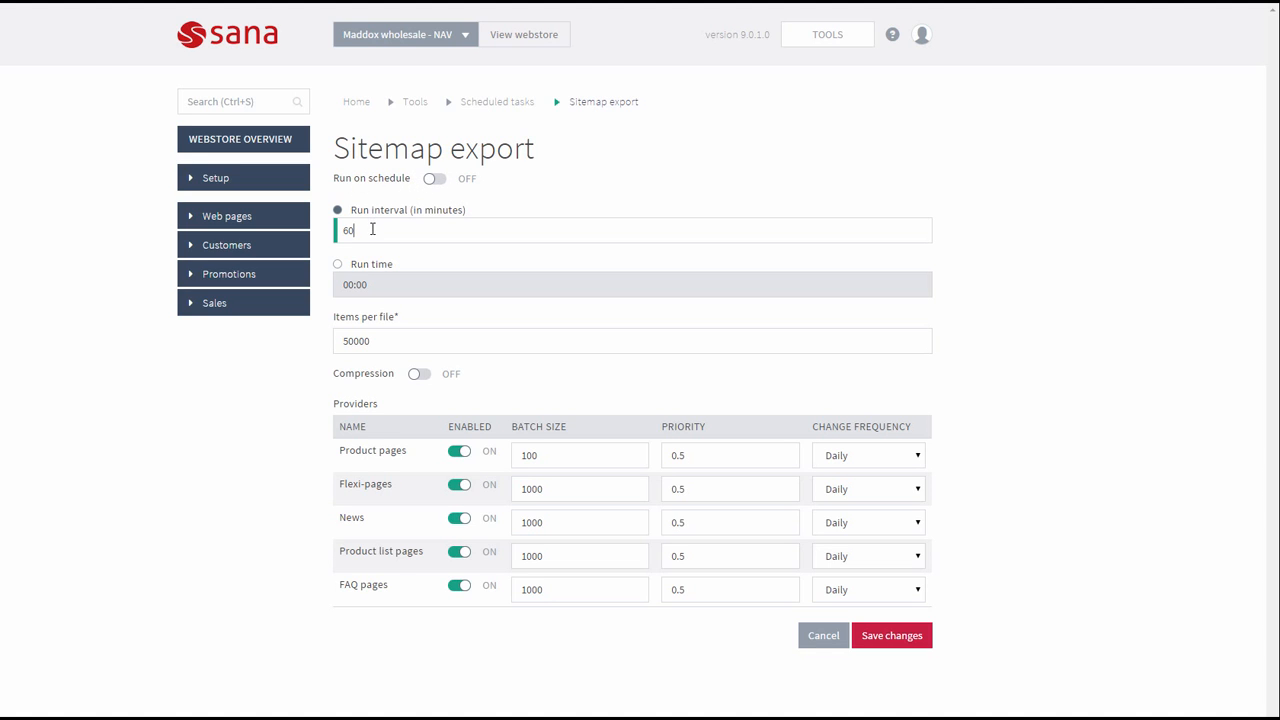
pyautogui.click(371, 285)
pyautogui.click(393, 341)
pyautogui.click(416, 382)
pyautogui.click(418, 380)
# Step: Examine the sitemap providers' batch size, priority and change frequency options, and leave the Sitemap export settings without saving
pyautogui.click(550, 456)
pyautogui.click(549, 490)
pyautogui.click(698, 459)
pyautogui.click(691, 562)
pyautogui.click(916, 459)
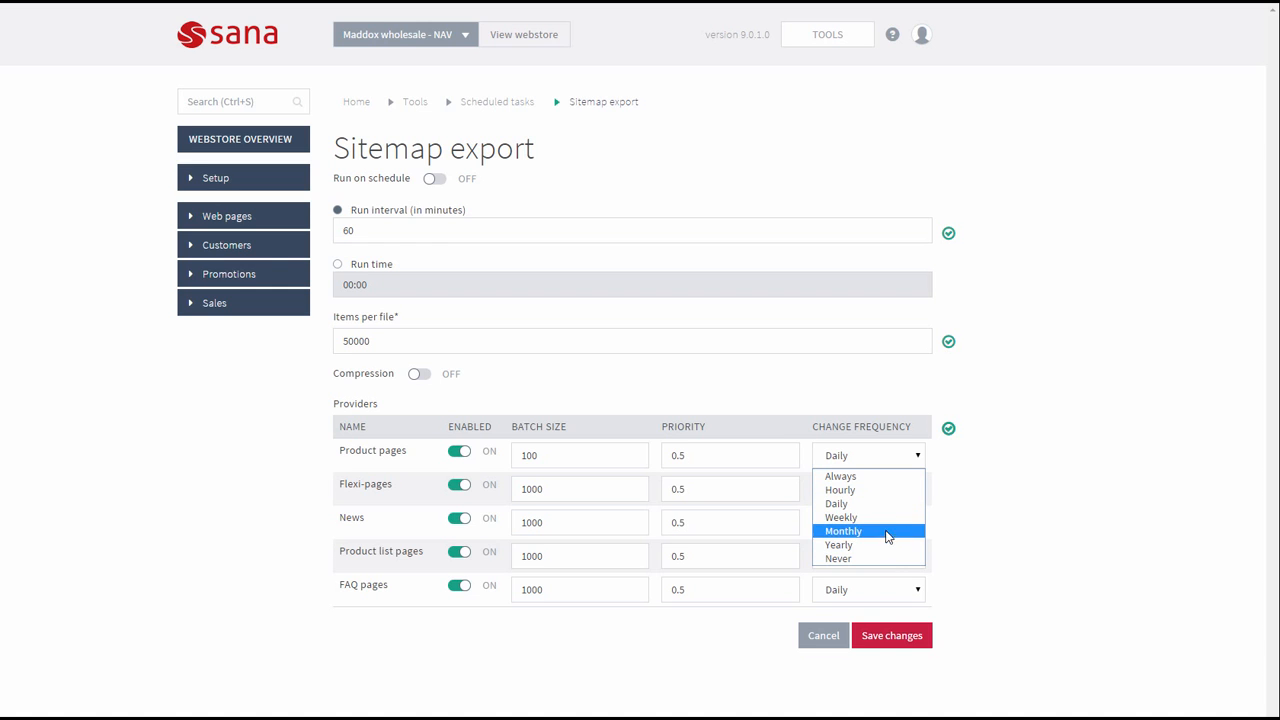
pyautogui.click(948, 495)
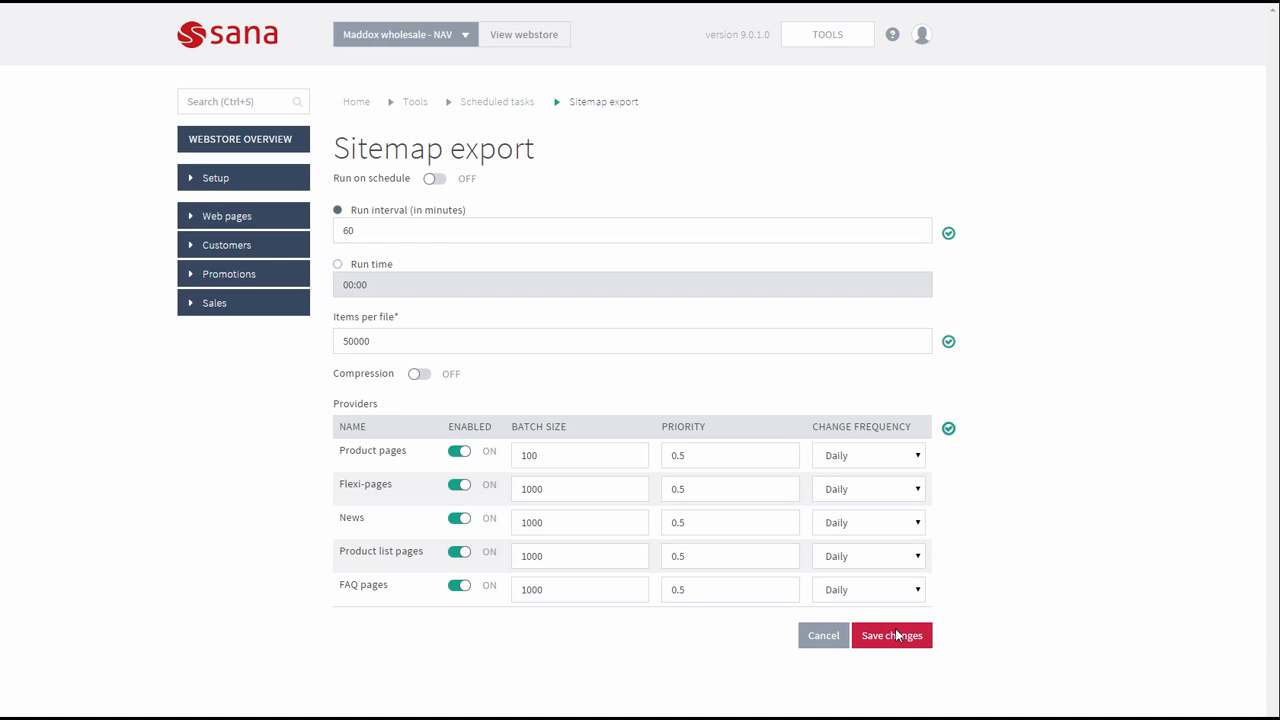
pyautogui.click(823, 640)
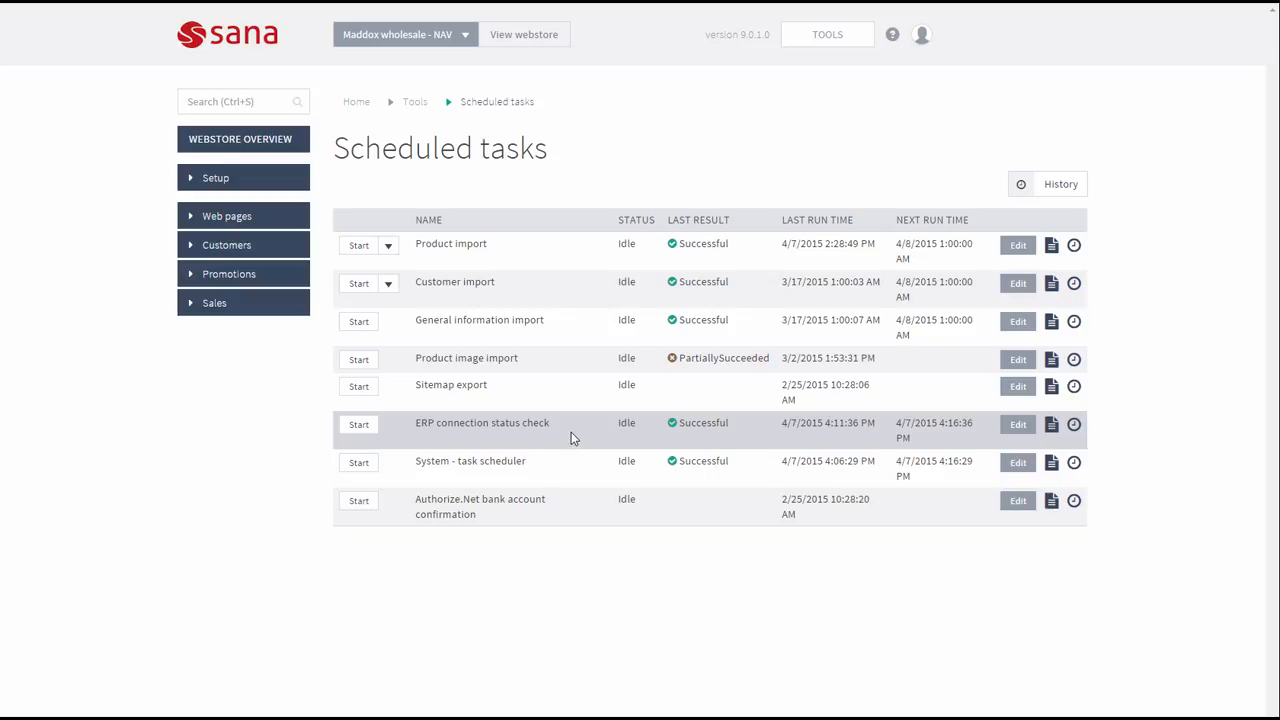
# Step: Review the schedules of the ERP connection status check, System - task scheduler and Authorize.Net bank account confirmation tasks without saving
pyautogui.click(1005, 425)
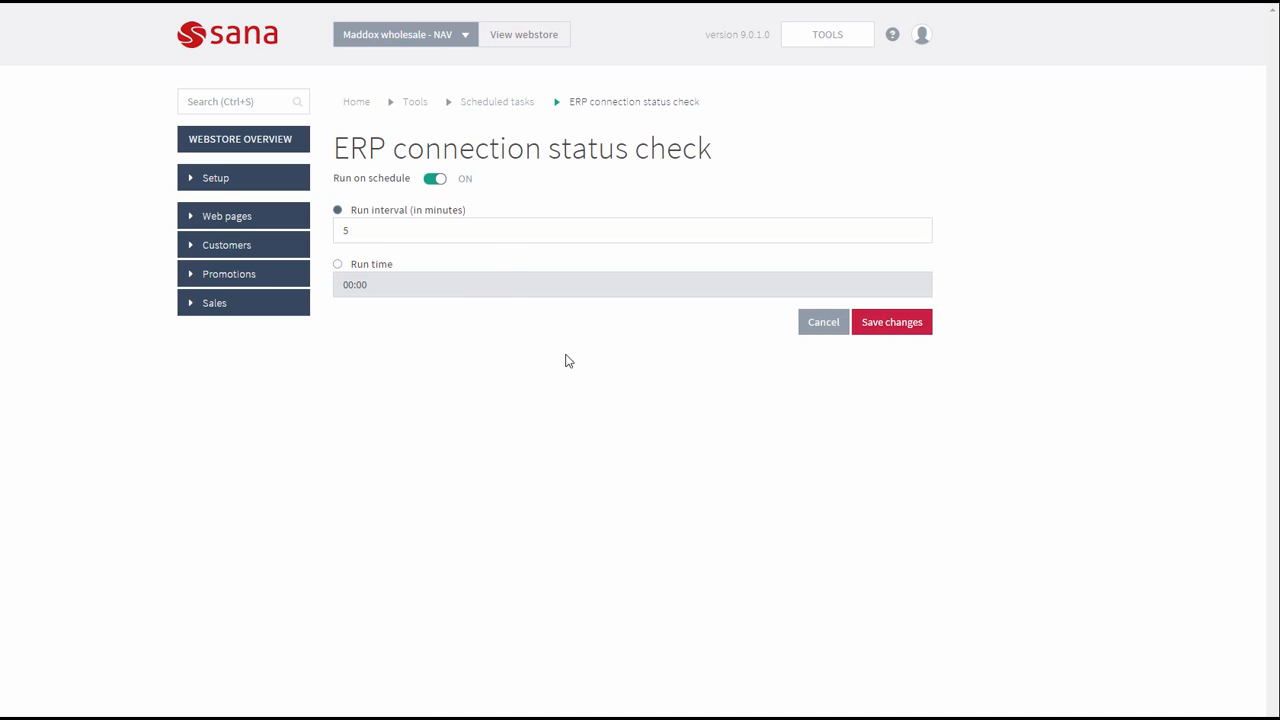
pyautogui.click(814, 328)
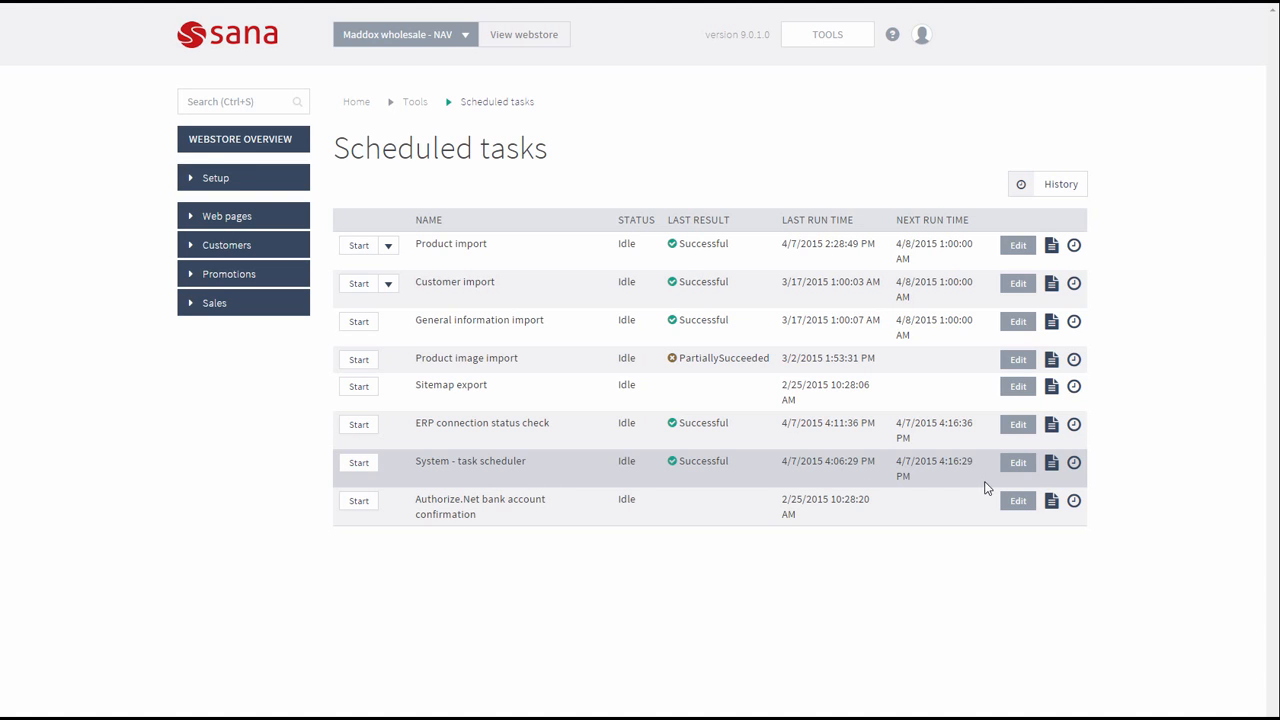
pyautogui.click(1008, 463)
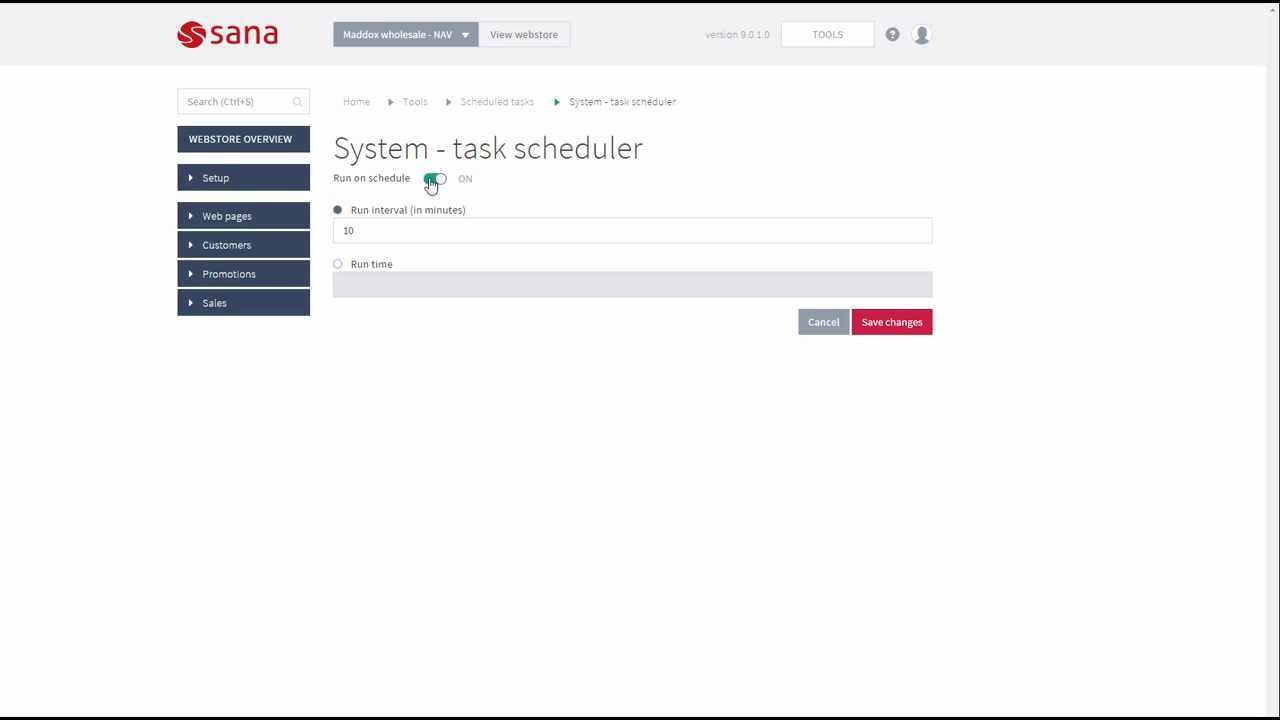
pyautogui.click(818, 325)
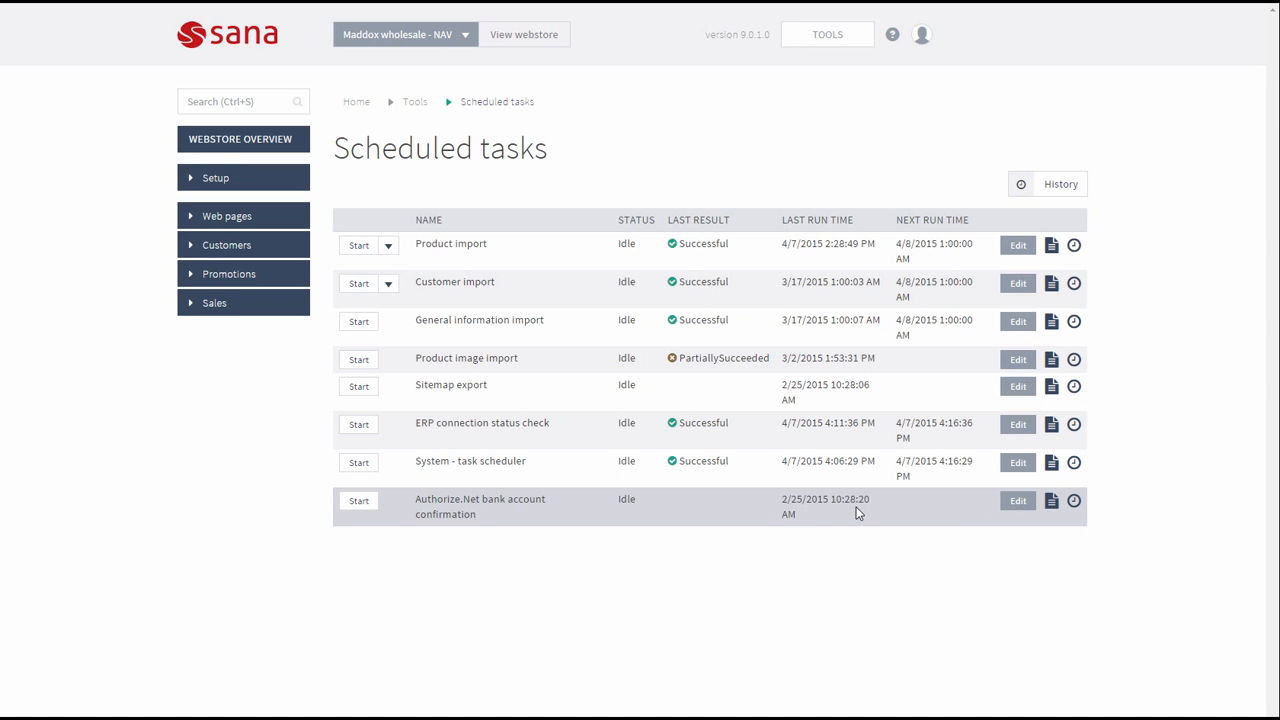
pyautogui.click(1015, 503)
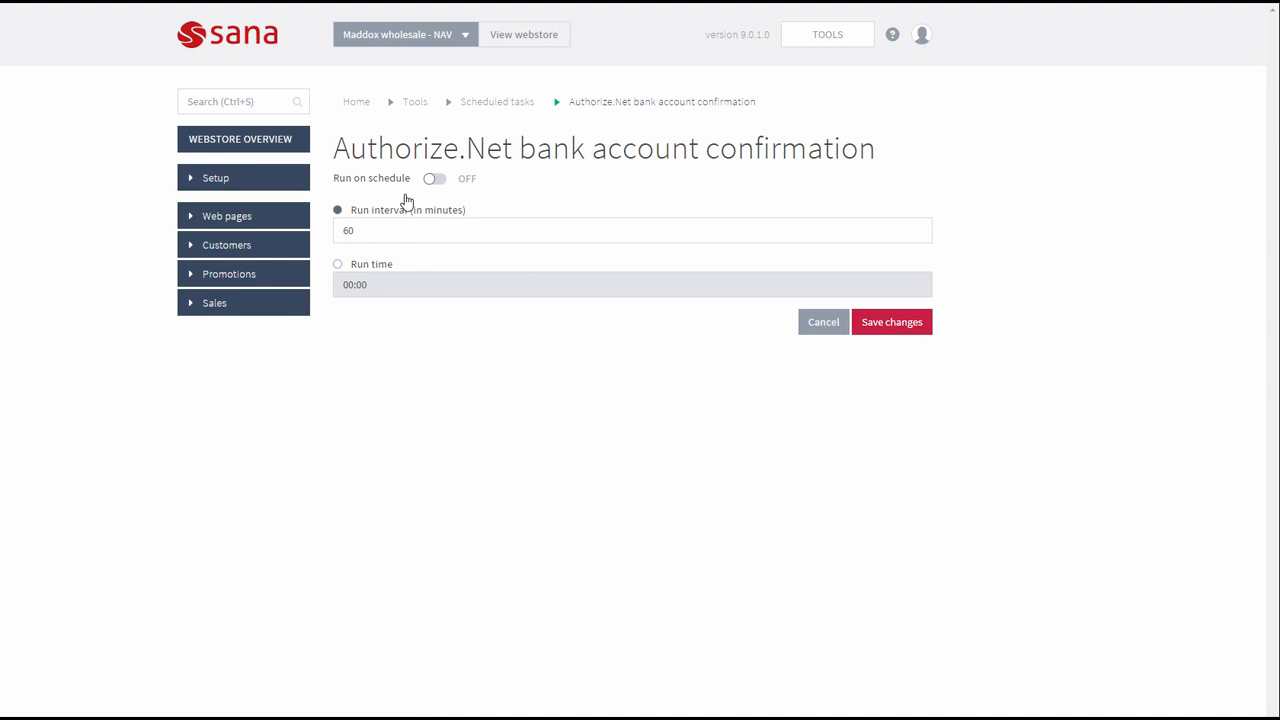
pyautogui.click(819, 331)
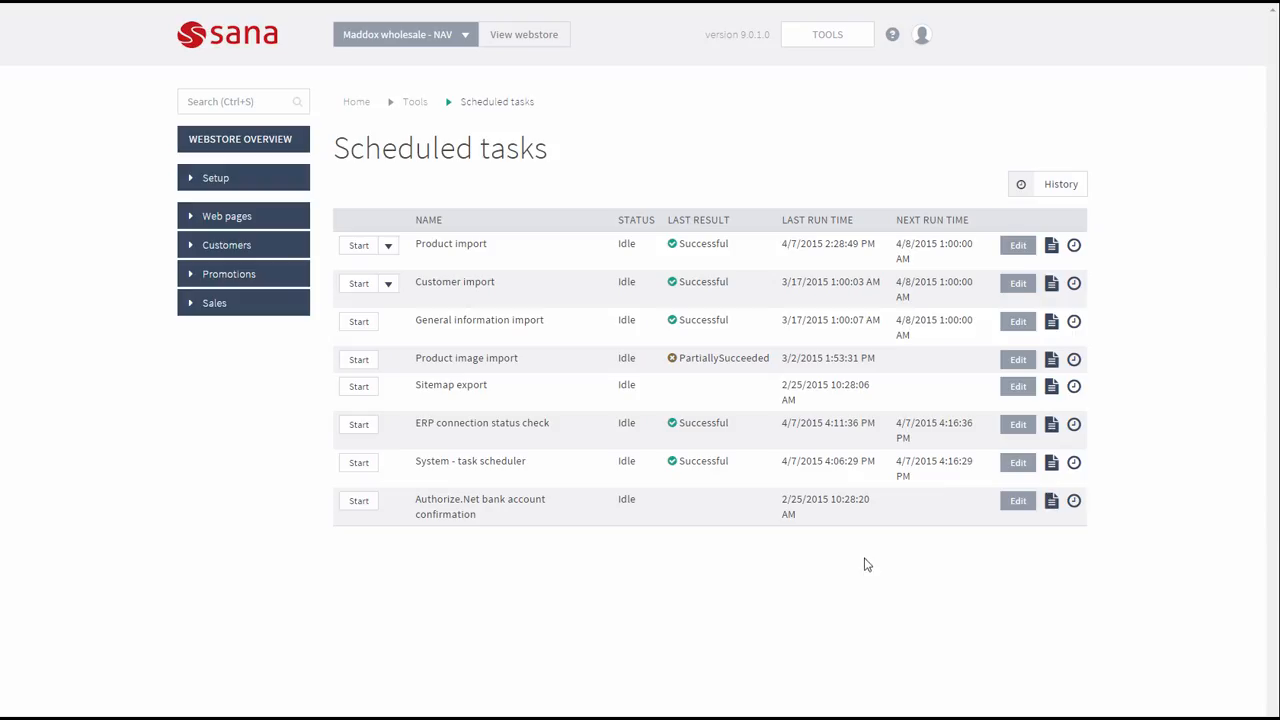
# Step: View the scheduled tasks history, collapse its Product import, ERP connection status check and System - task scheduler groups, and return to the task list
pyautogui.click(1045, 190)
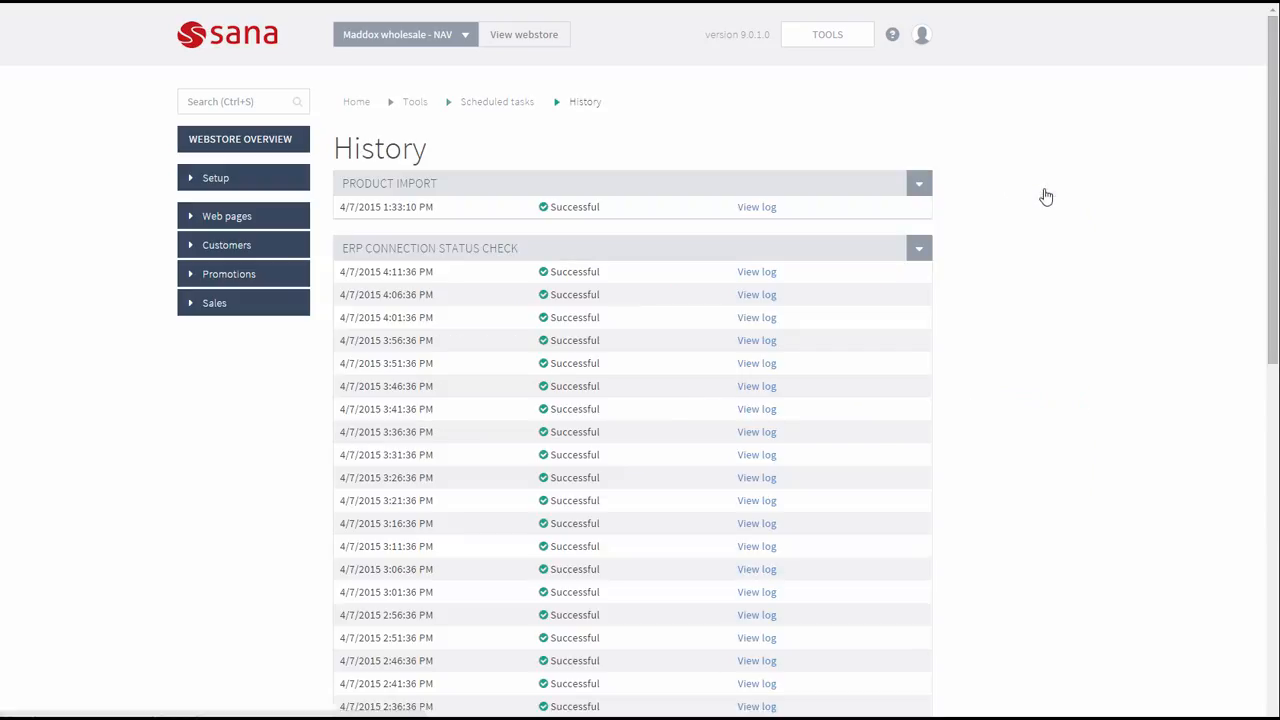
pyautogui.click(500, 186)
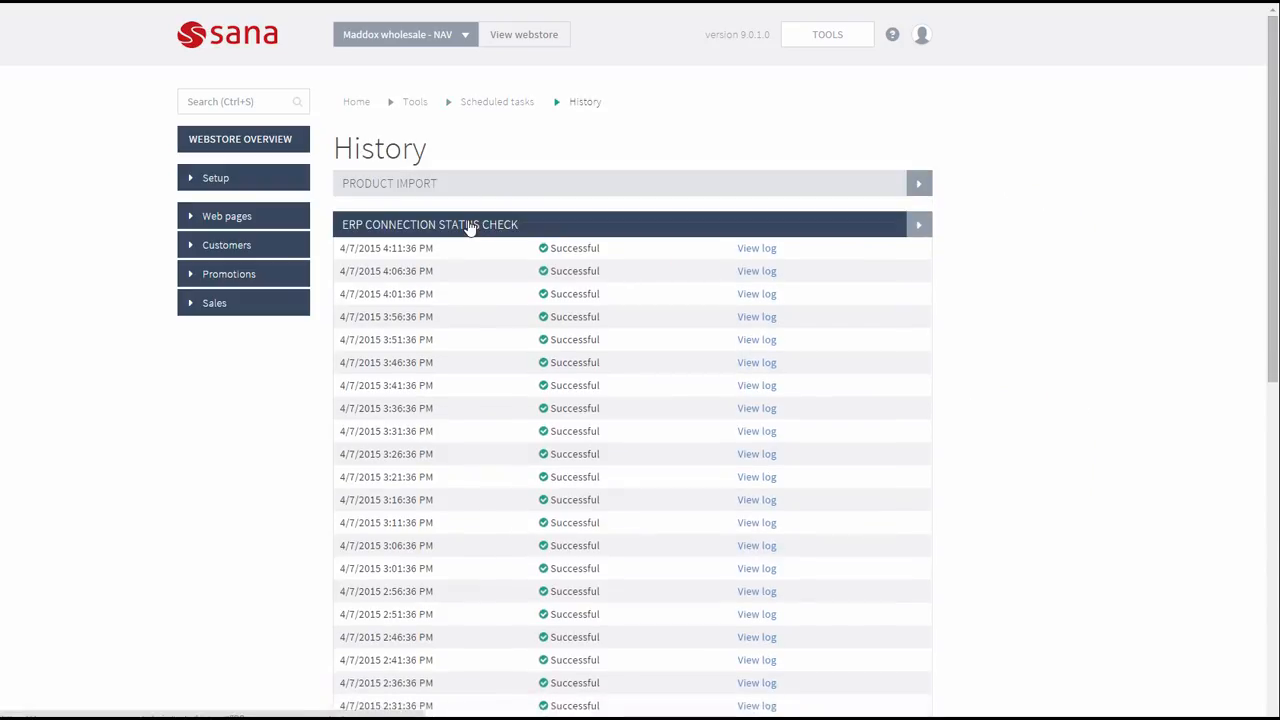
pyautogui.click(467, 226)
pyautogui.click(457, 264)
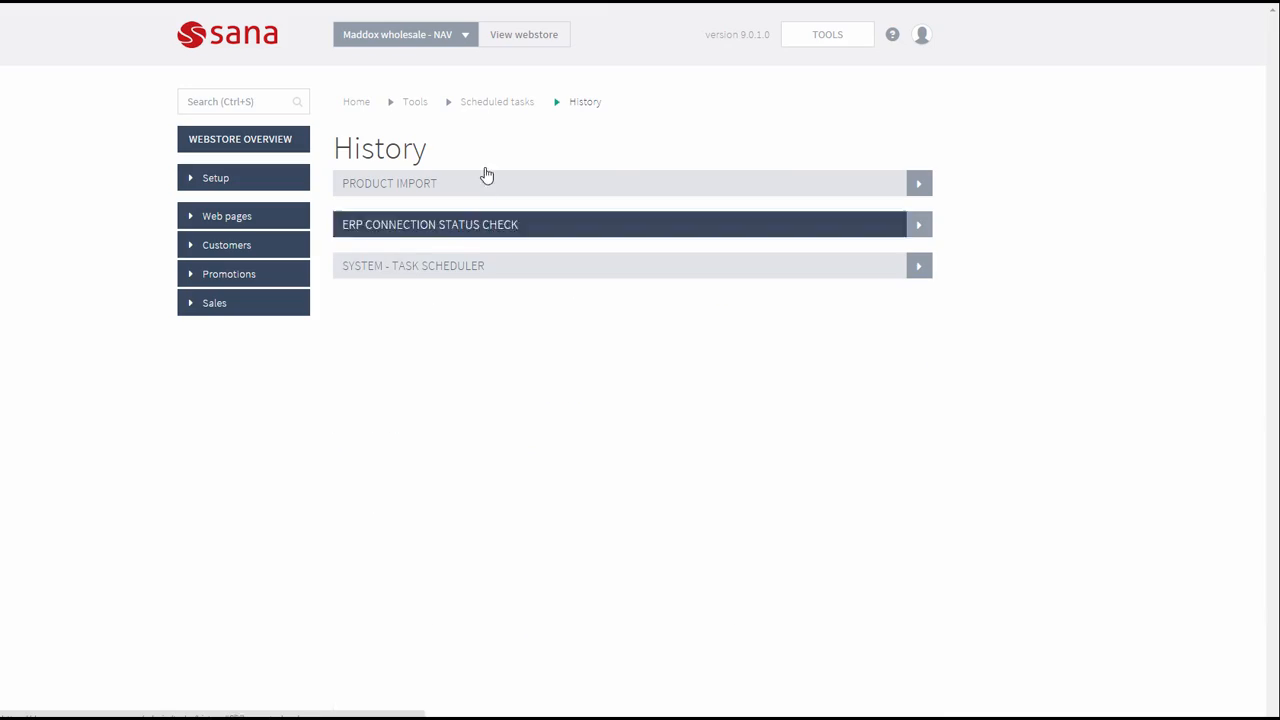
pyautogui.click(497, 102)
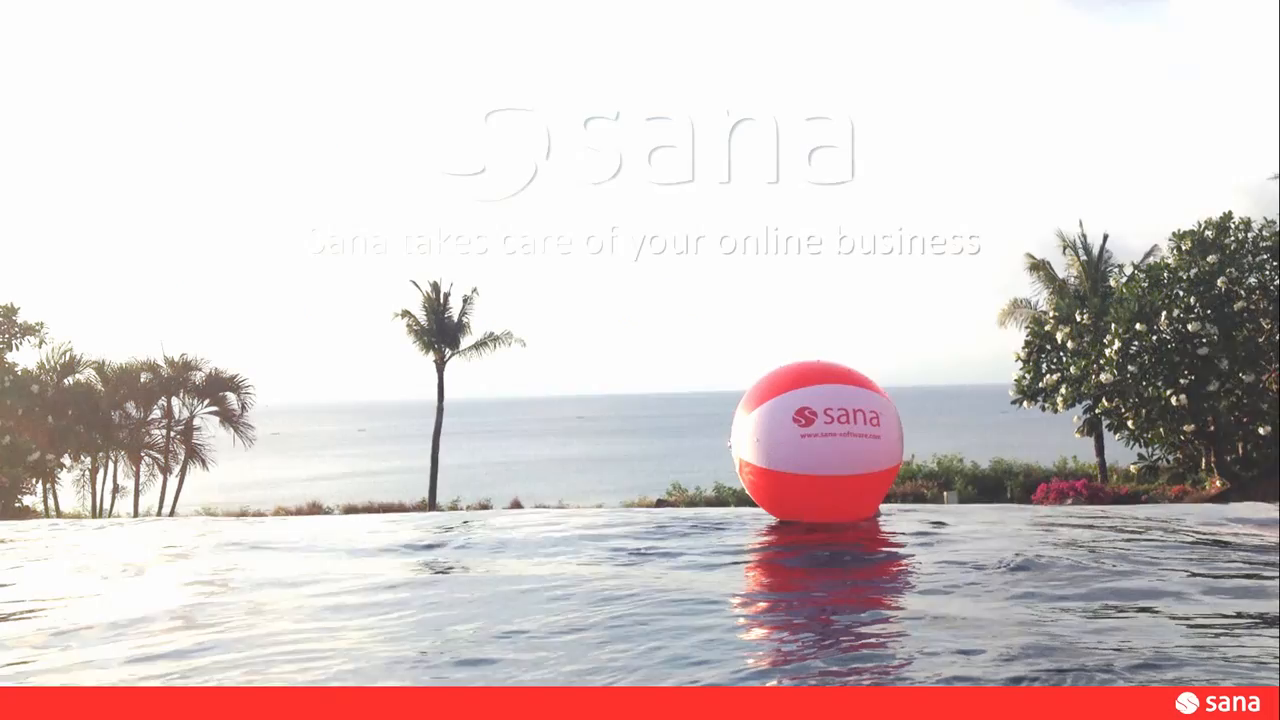